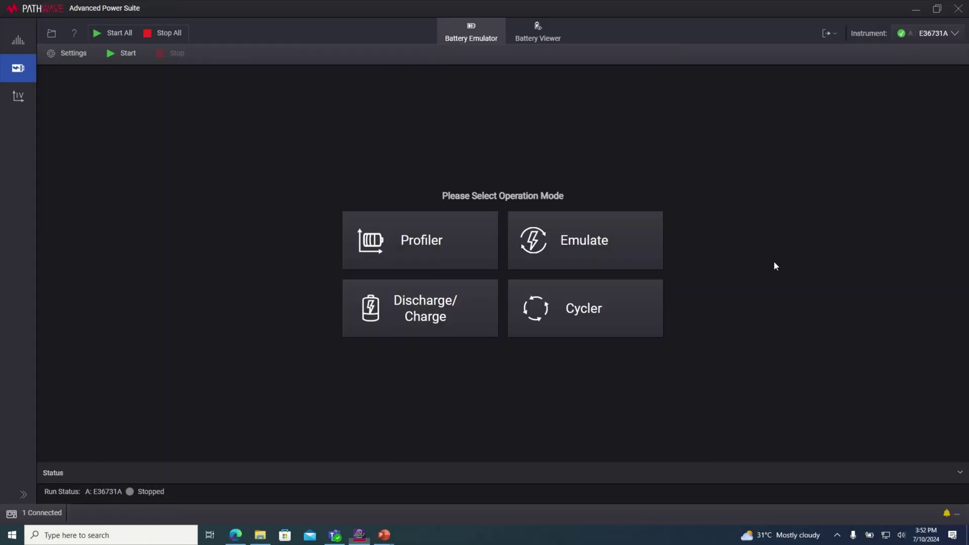
- Switch the battery emulator to Emulate mode and load a profile without temperature data
{"action": "left_click", "coordinate": [593, 244]}
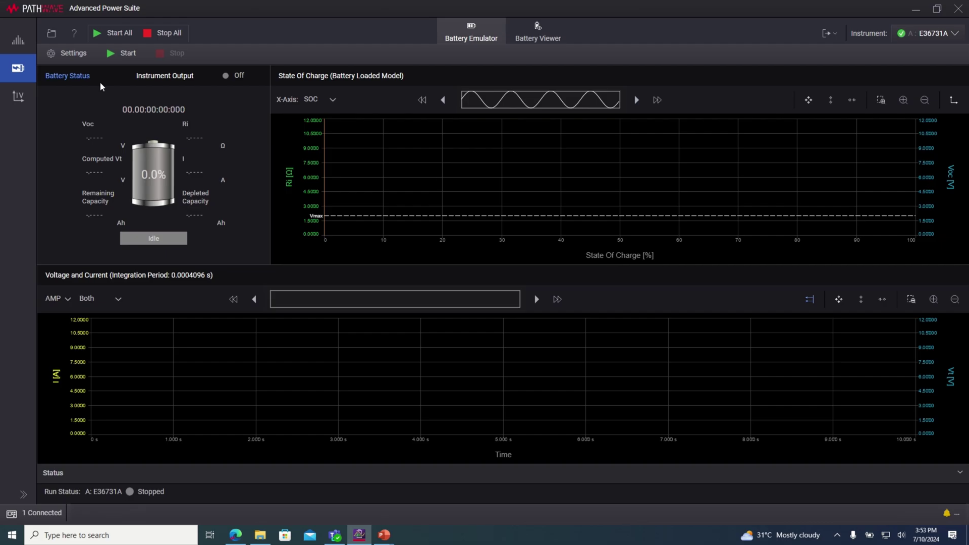
{"action": "left_click", "coordinate": [71, 53]}
{"action": "left_click", "coordinate": [166, 144]}
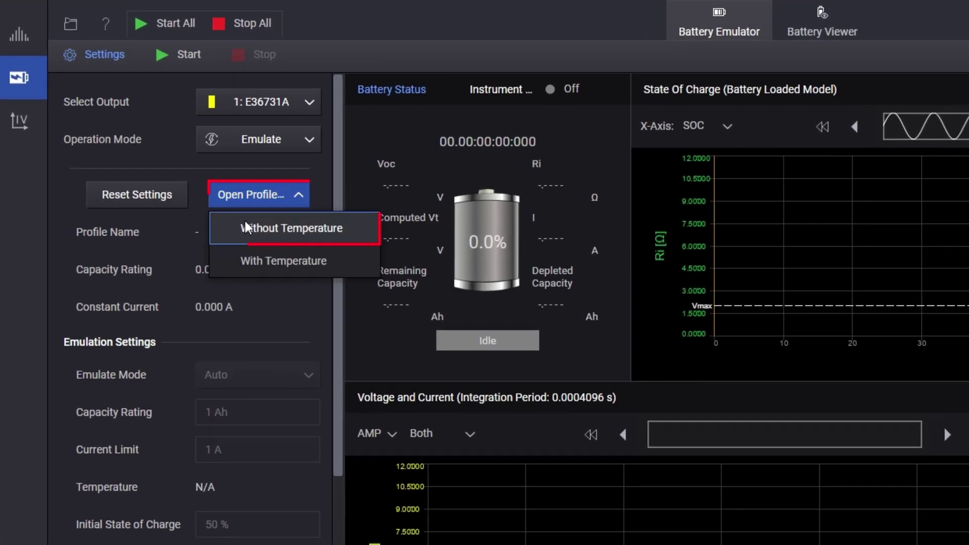
{"action": "left_click", "coordinate": [244, 225]}
- Load the [Discharge] SanyoNCR18650GA 2A profile from the Sample Profiles folder
{"action": "double_click", "coordinate": [252, 86]}
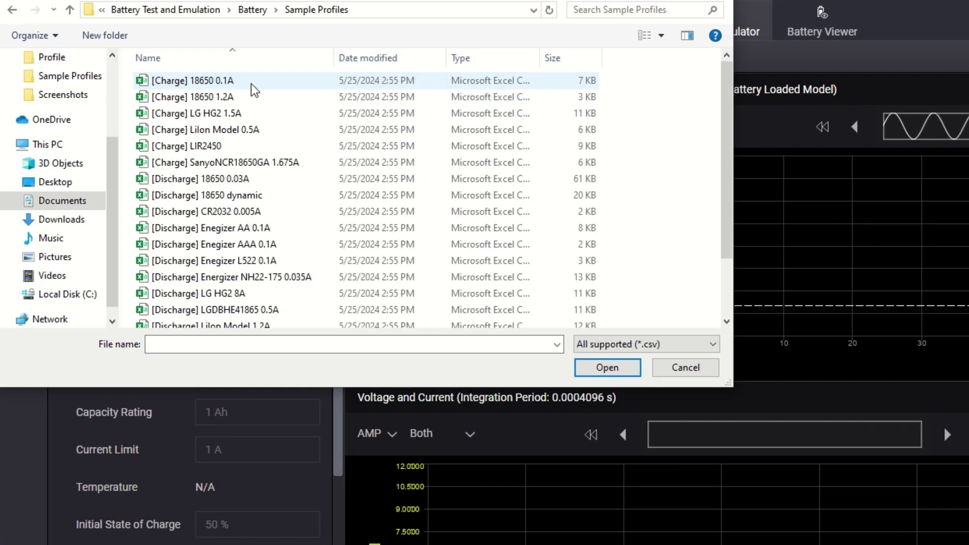
{"action": "scroll", "coordinate": [273, 201], "scroll_direction": "down", "scroll_amount": 2}
{"action": "left_click", "coordinate": [291, 318]}
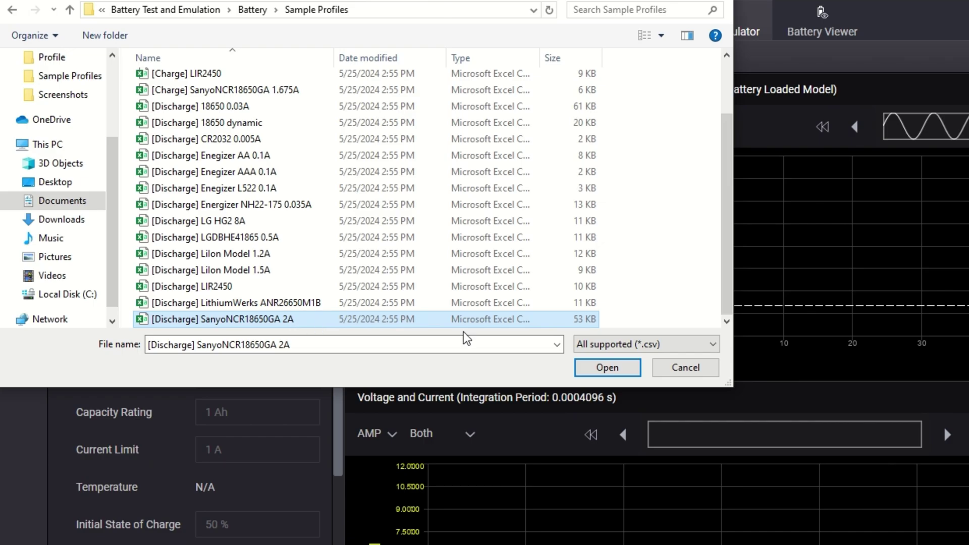
{"action": "left_click", "coordinate": [606, 367]}
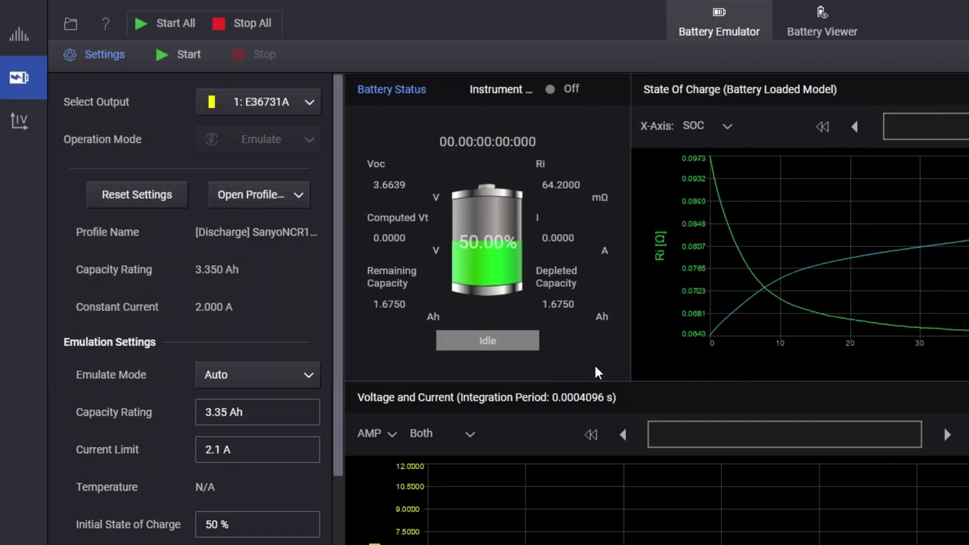
{"action": "left_click", "coordinate": [302, 391]}
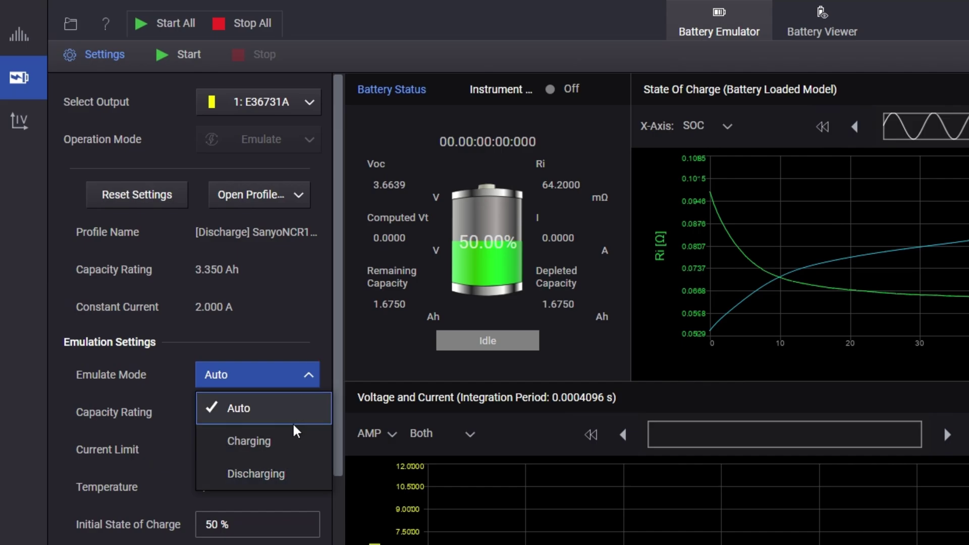
- Keep Auto emulate mode and 3.35 Ah capacity, and set the current limit to 500 mA
{"action": "left_click", "coordinate": [314, 382]}
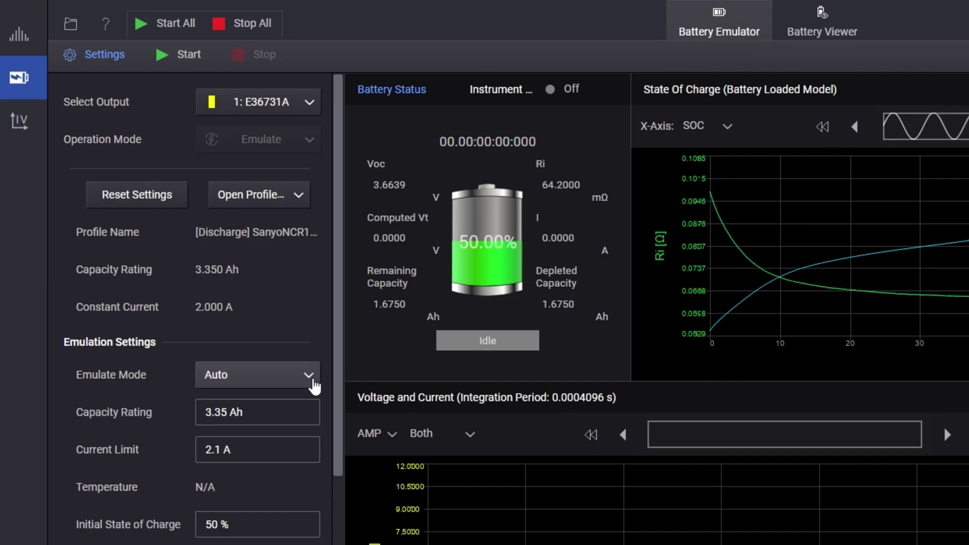
{"action": "left_click", "coordinate": [286, 413]}
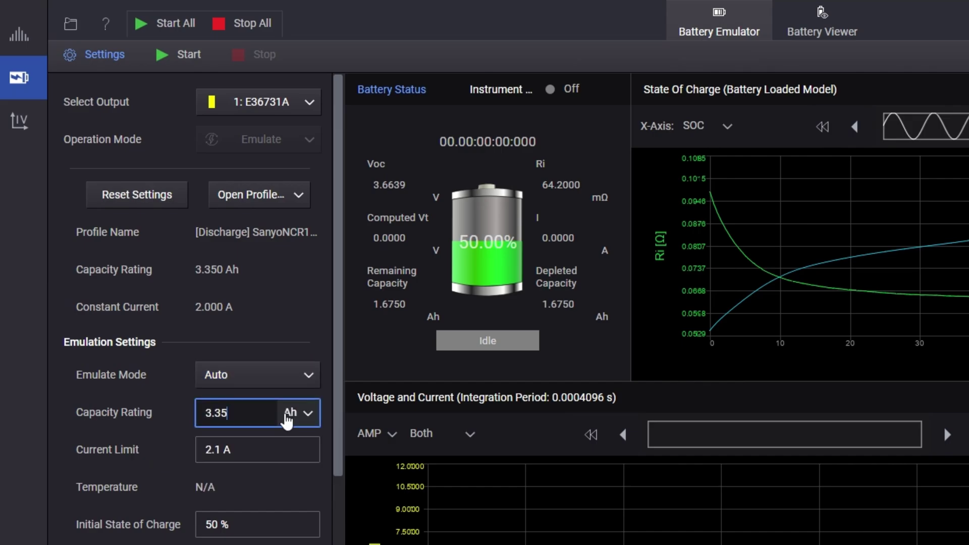
{"action": "left_click", "coordinate": [288, 448]}
{"action": "left_click", "coordinate": [303, 450]}
{"action": "left_click", "coordinate": [301, 511]}
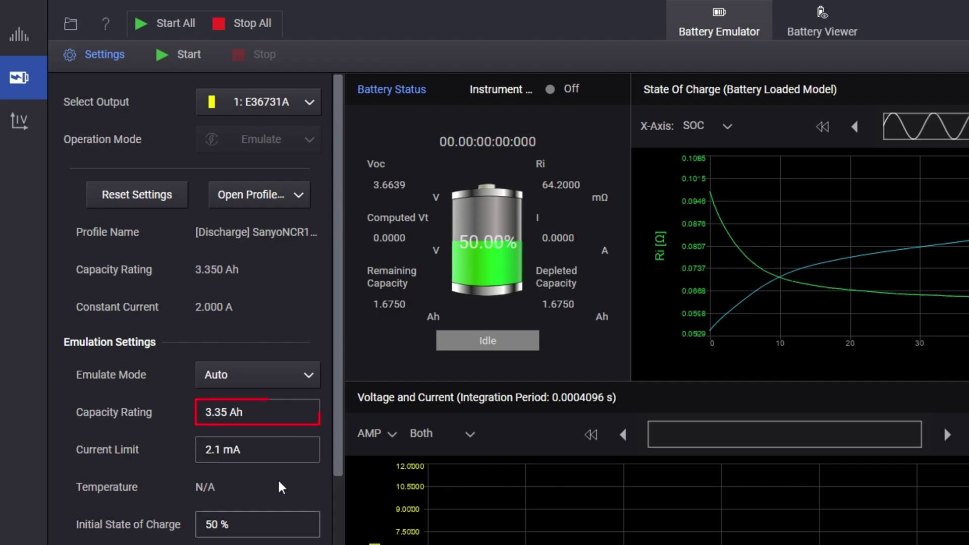
{"action": "left_click", "coordinate": [242, 446]}
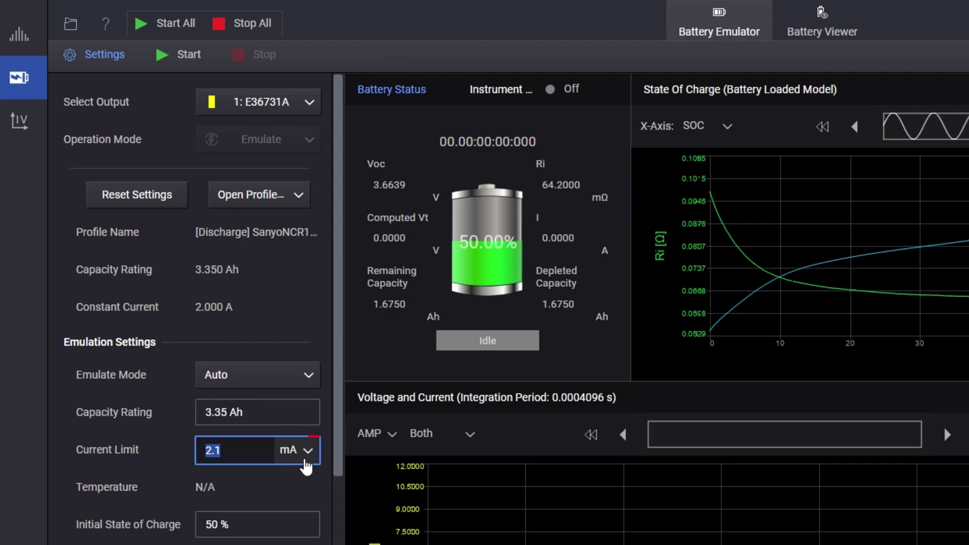
{"action": "left_click", "coordinate": [292, 487]}
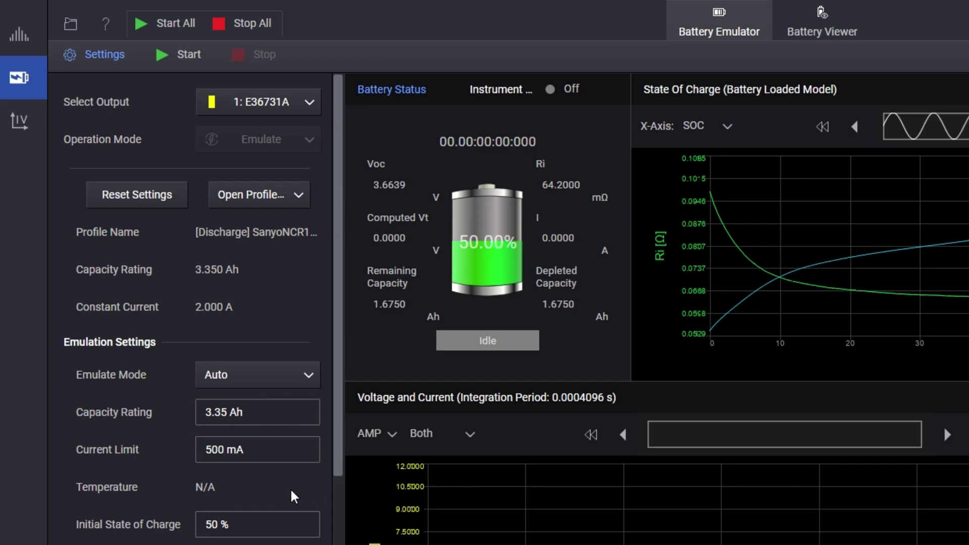
- Change the initial state of charge from 50 % to 80 %
{"action": "left_click", "coordinate": [262, 515]}
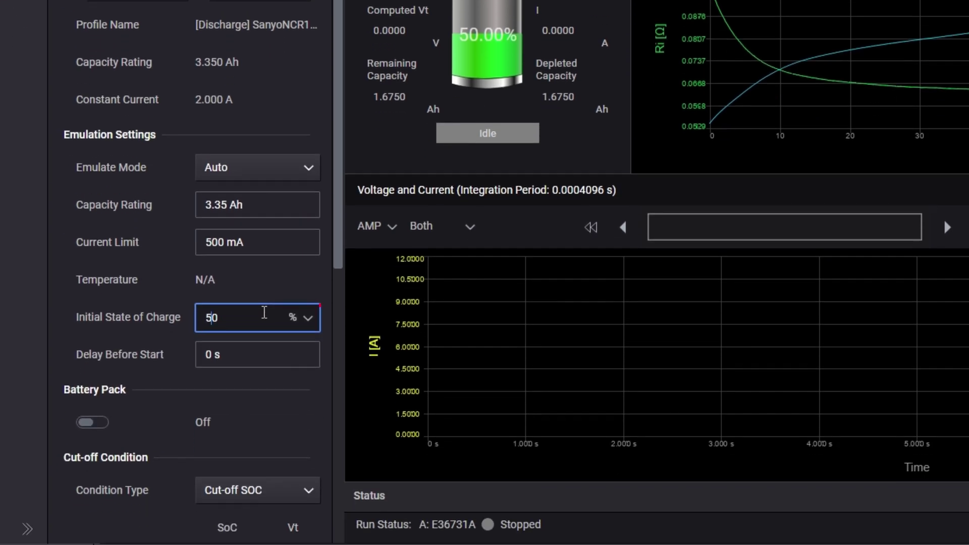
{"action": "key", "text": "Left"}
{"action": "key", "text": "BackSpace"}
{"action": "type", "text": "8"}
{"action": "left_click", "coordinate": [270, 388]}
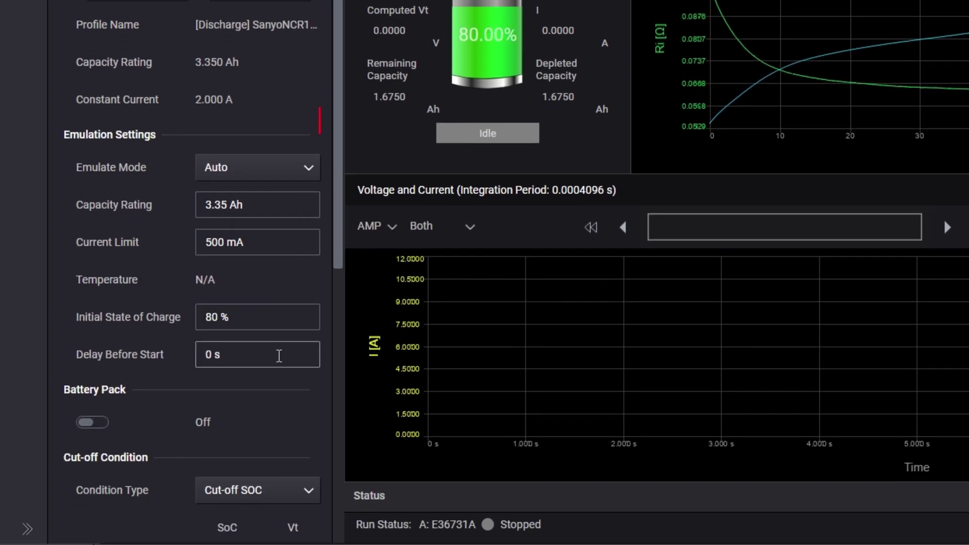
{"action": "left_click", "coordinate": [279, 356]}
{"action": "scroll", "coordinate": [279, 356], "scroll_direction": "down", "scroll_amount": 5}
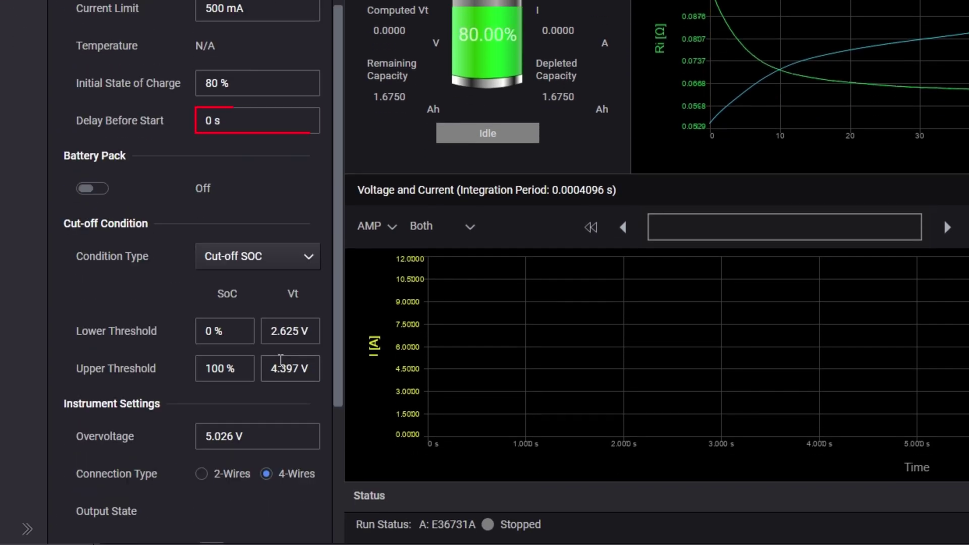
{"action": "left_click", "coordinate": [101, 189]}
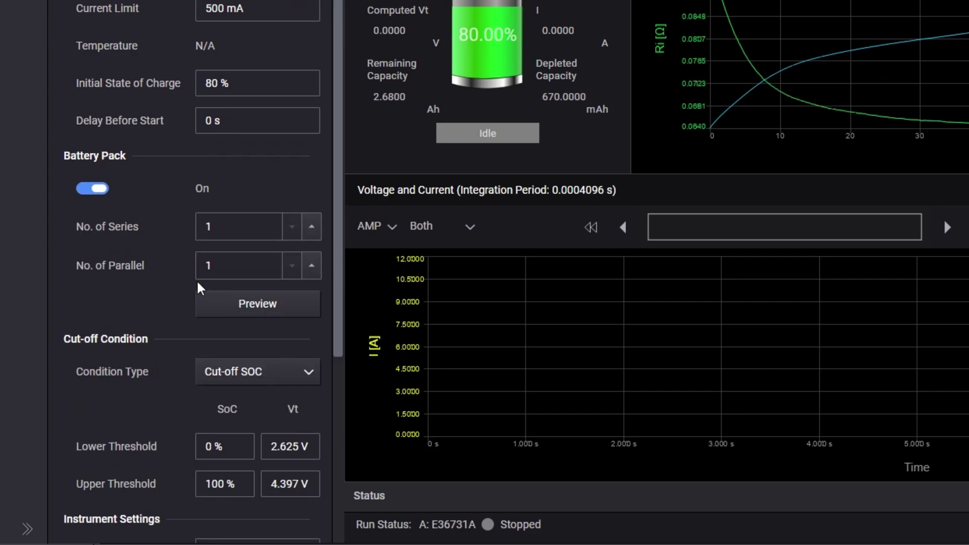
{"action": "left_click", "coordinate": [216, 309]}
{"action": "left_click", "coordinate": [311, 233]}
{"action": "left_click", "coordinate": [312, 265]}
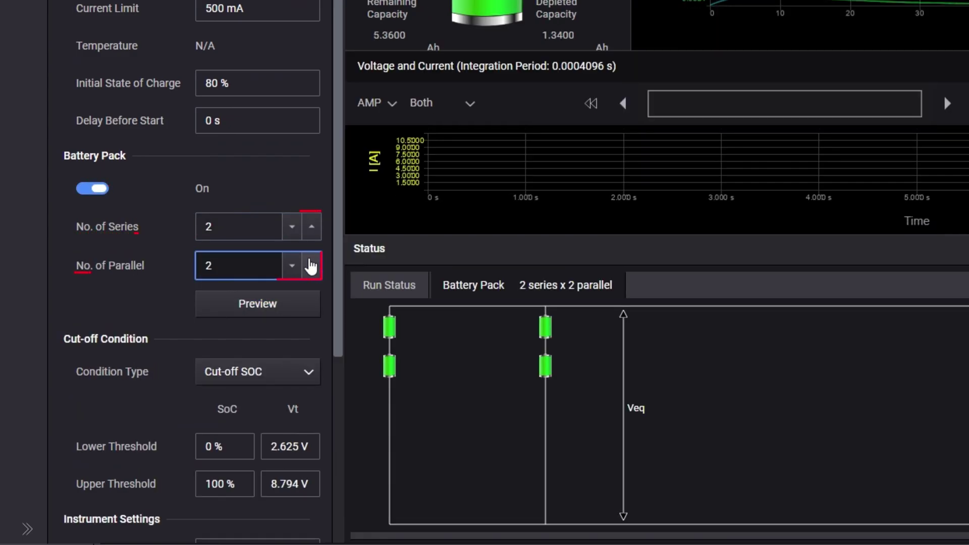
{"action": "left_click", "coordinate": [292, 266]}
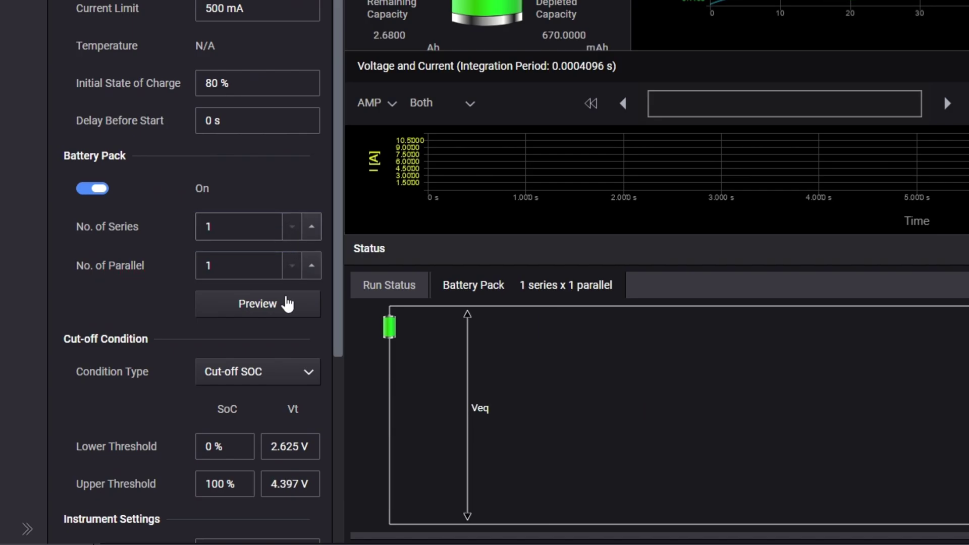
{"action": "left_click", "coordinate": [288, 309]}
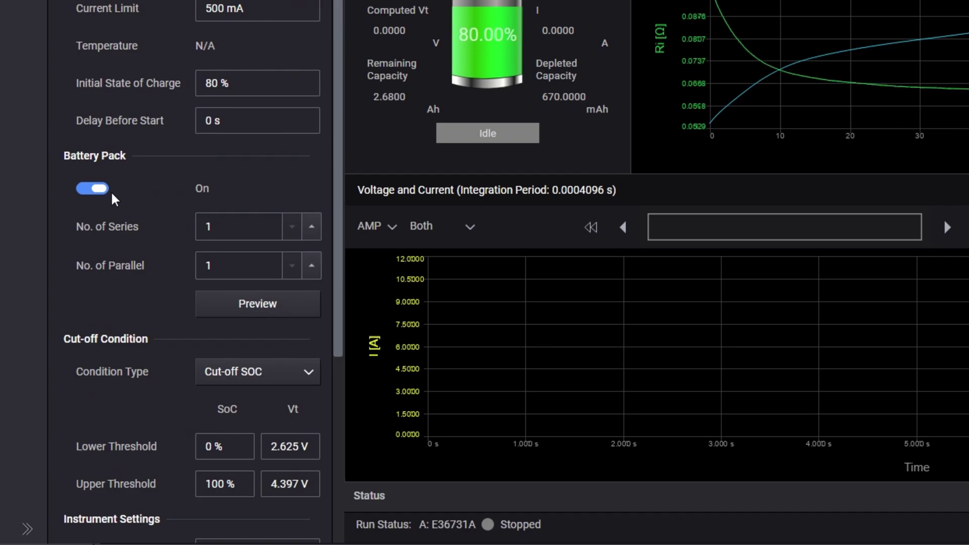
{"action": "left_click", "coordinate": [99, 192]}
- Keep Cut-off SOC as the condition type and scroll through Instrument and Data Log Settings
{"action": "left_click", "coordinate": [305, 258]}
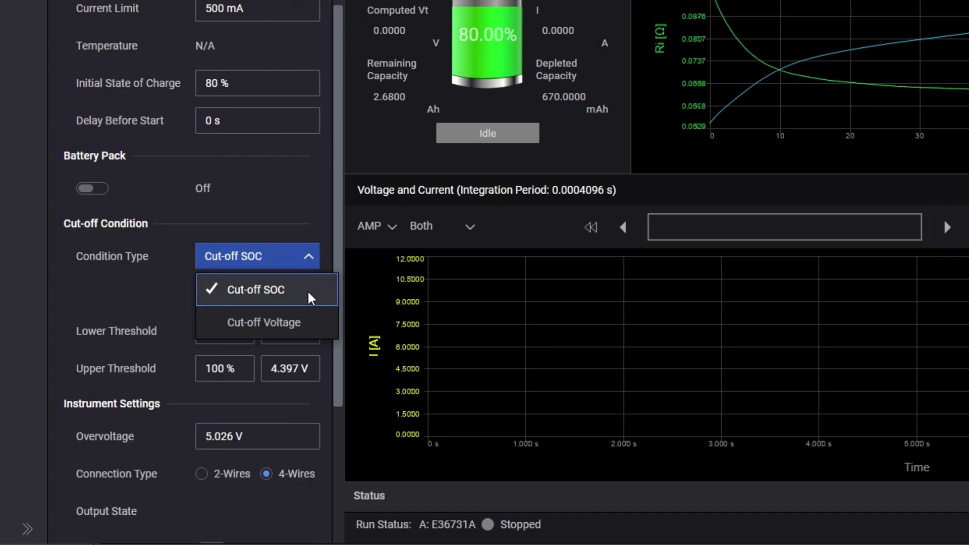
{"action": "left_click", "coordinate": [313, 255]}
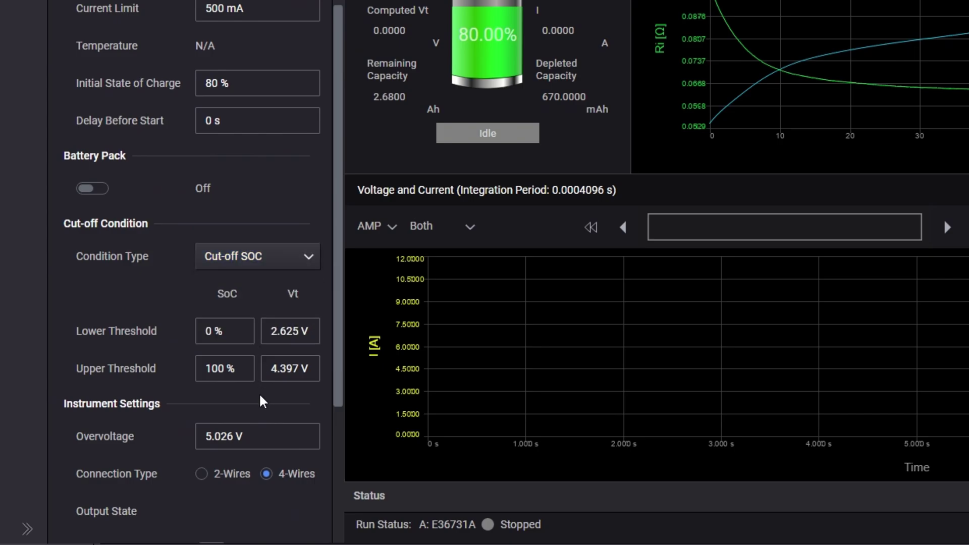
{"action": "scroll", "coordinate": [262, 402], "scroll_direction": "down", "scroll_amount": 4}
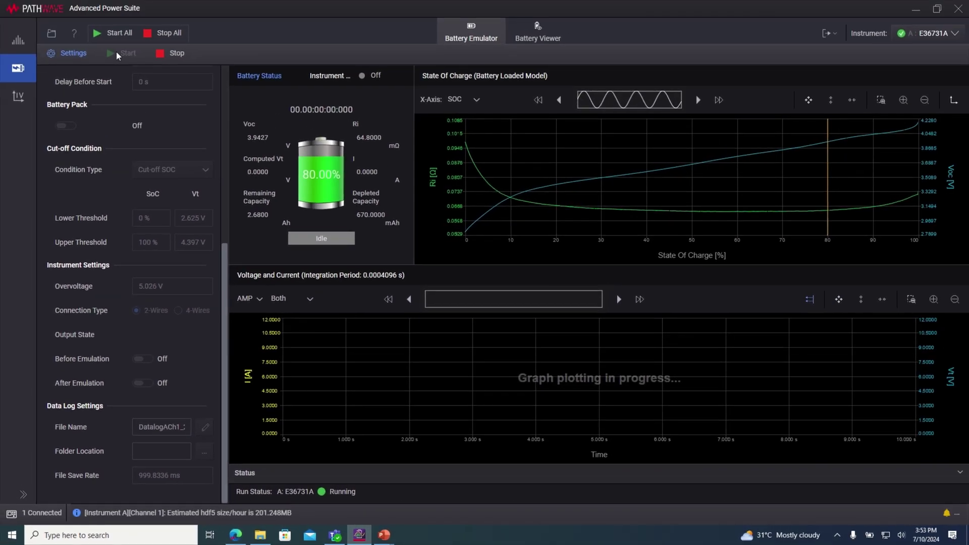
- Start the emulation run and collapse the Settings panel to show the full charts
{"action": "left_click", "coordinate": [117, 52]}
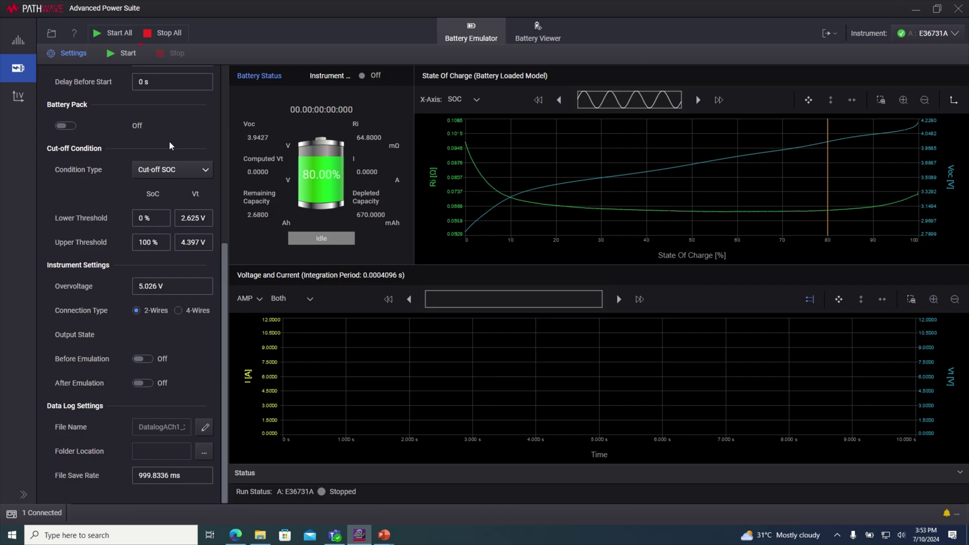
{"action": "left_click", "coordinate": [116, 52]}
{"action": "left_click", "coordinate": [75, 55]}
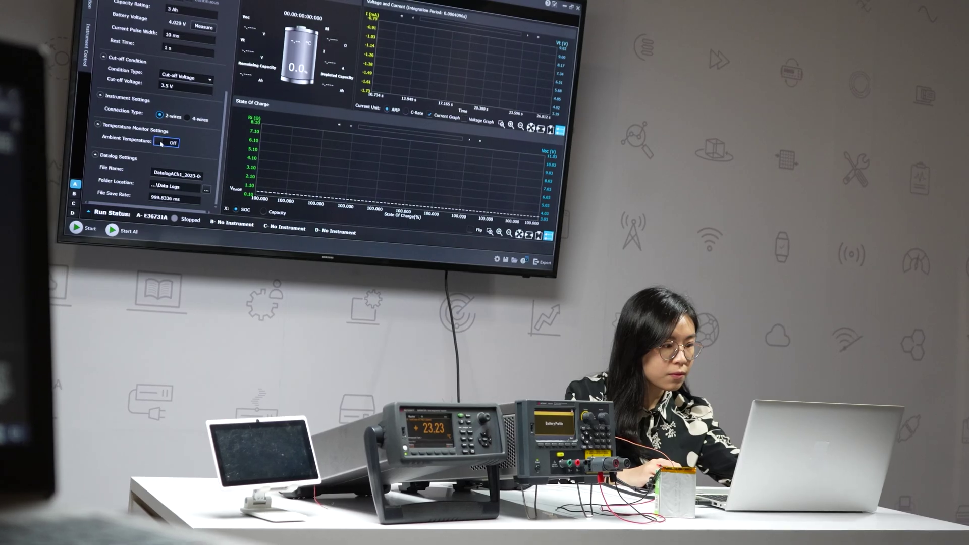
- Turn the Ambient Temperature toggle On and review the DAQ thermocouple fields
{"action": "left_click", "coordinate": [161, 144]}
{"action": "scroll", "coordinate": [202, 142], "scroll_direction": "down", "scroll_amount": 3}
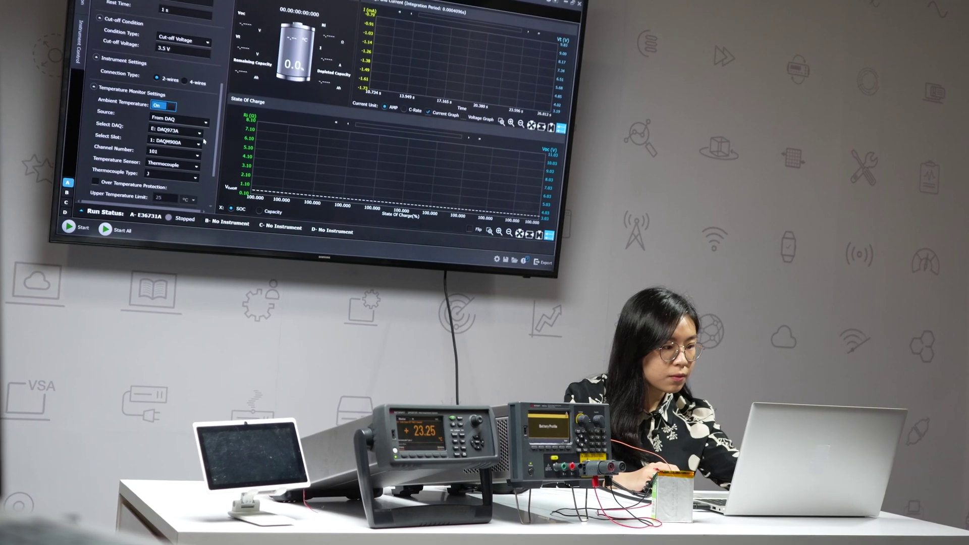
{"action": "scroll", "coordinate": [204, 142], "scroll_direction": "down", "scroll_amount": 3}
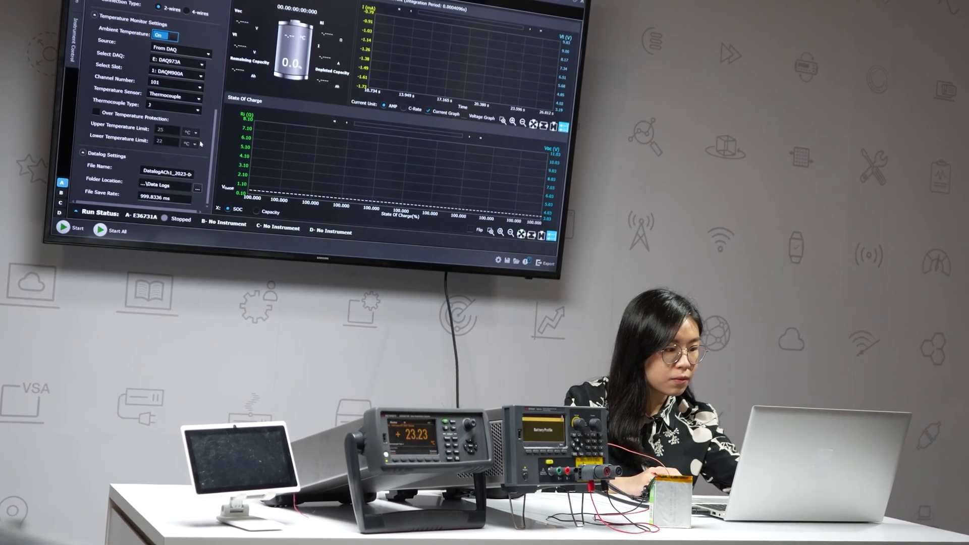